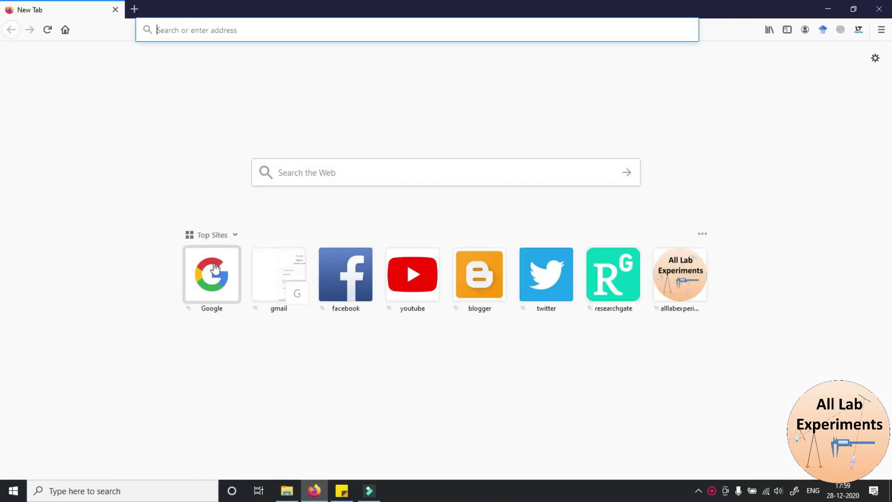
# Search Google for 'mendeley desktop' and open the 'Download Mendeley Desktop | Mendeley' result
pyautogui.click(218, 286)
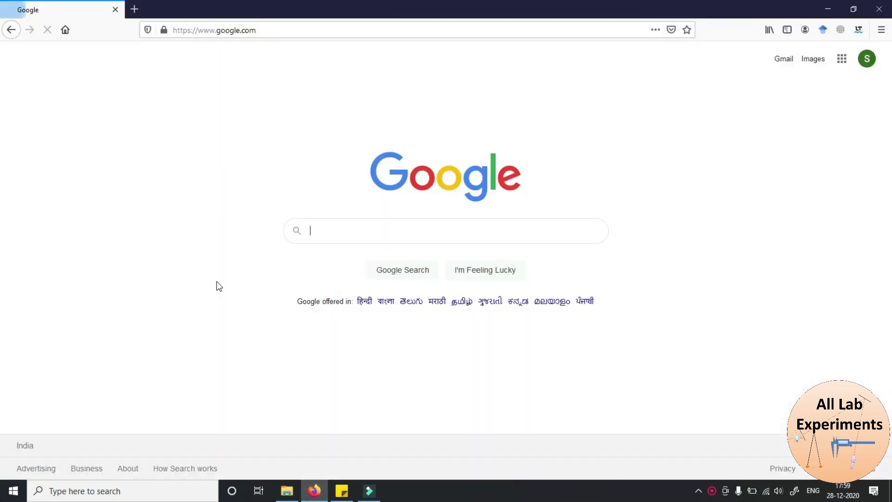
pyautogui.write('mendeley')
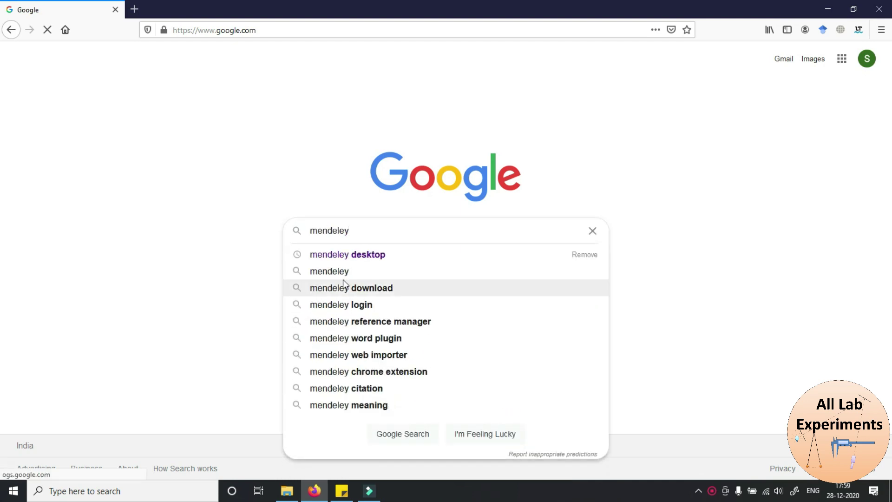
pyautogui.click(387, 254)
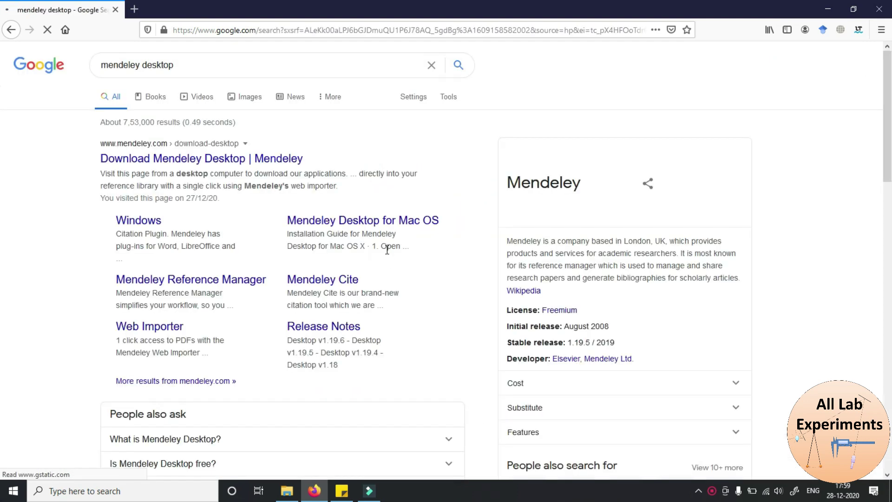
pyautogui.click(165, 160)
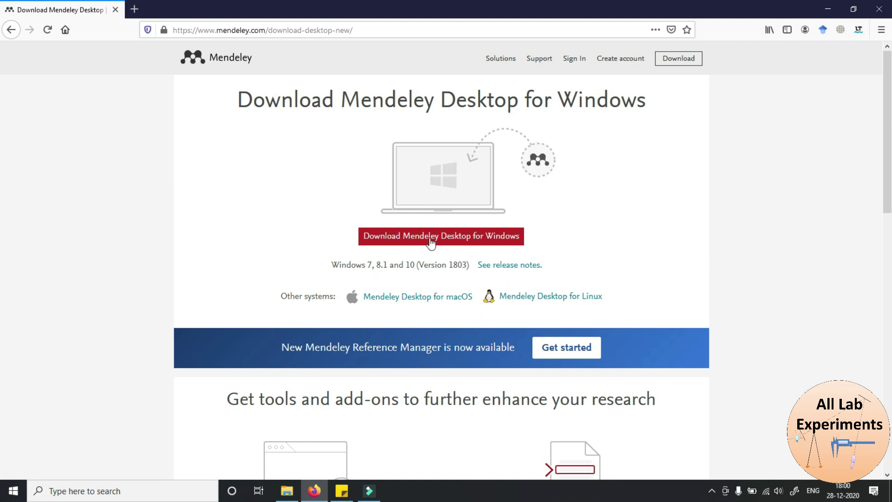
# Save the Mendeley-Desktop-1.19.4-win32 Windows installer to disk and run it from Firefox's downloads list
pyautogui.click(409, 237)
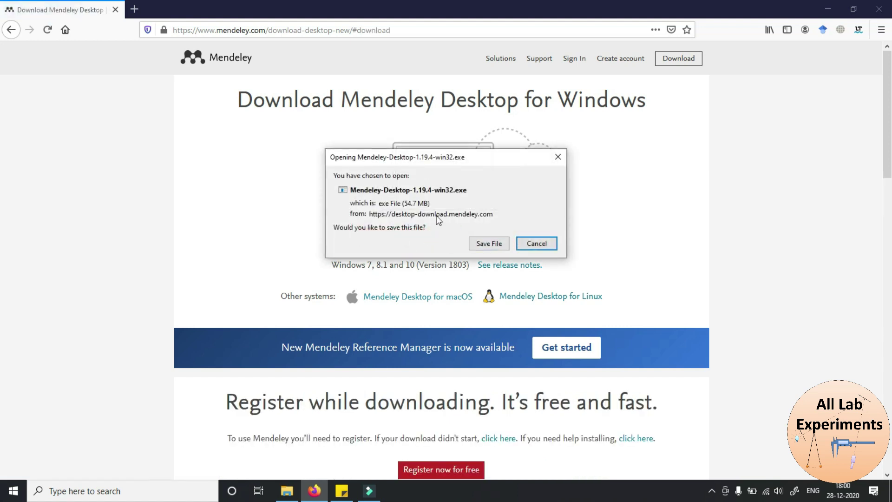
pyautogui.click(494, 244)
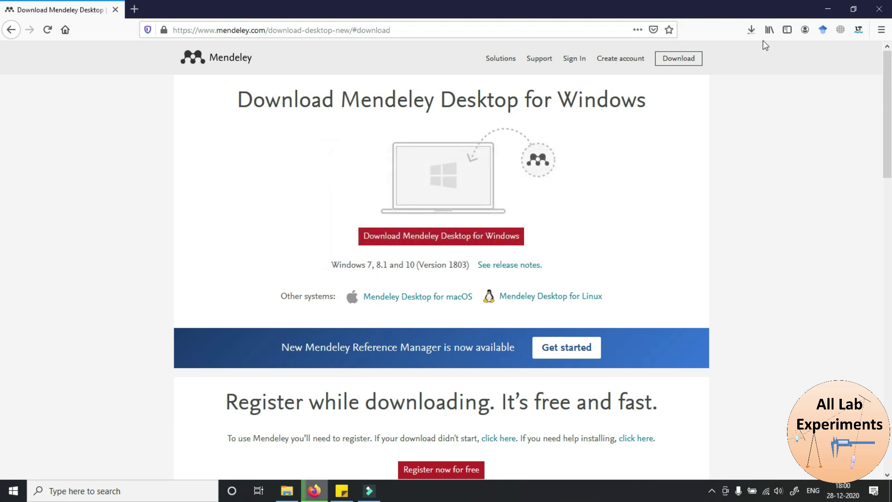
pyautogui.click(752, 29)
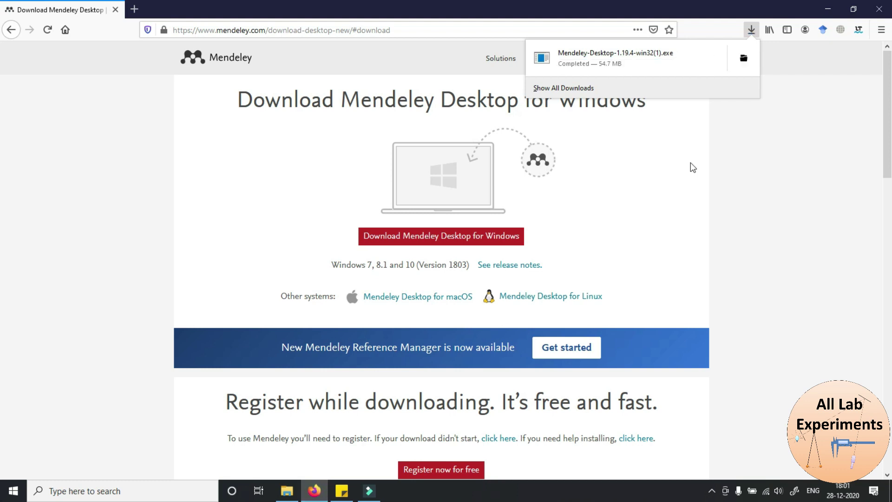
pyautogui.click(625, 58)
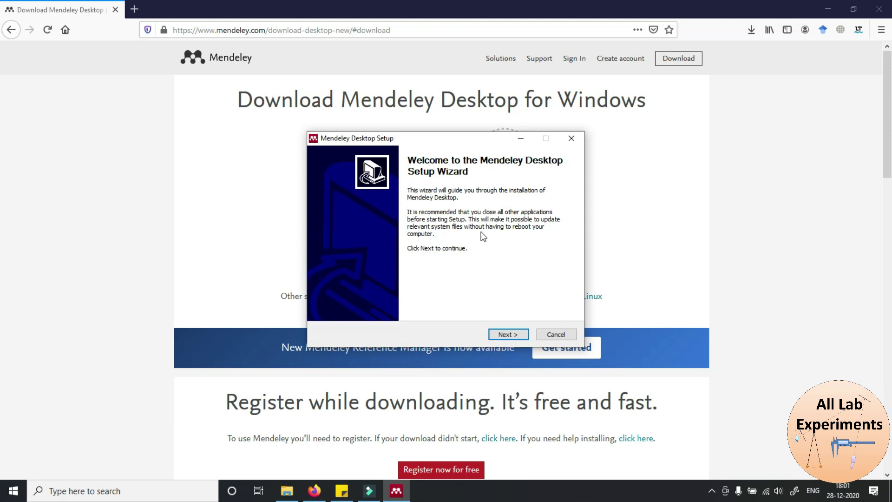
# Accept the license, keep the default location and shortcuts folder, install, and launch Mendeley Desktop
pyautogui.click(507, 335)
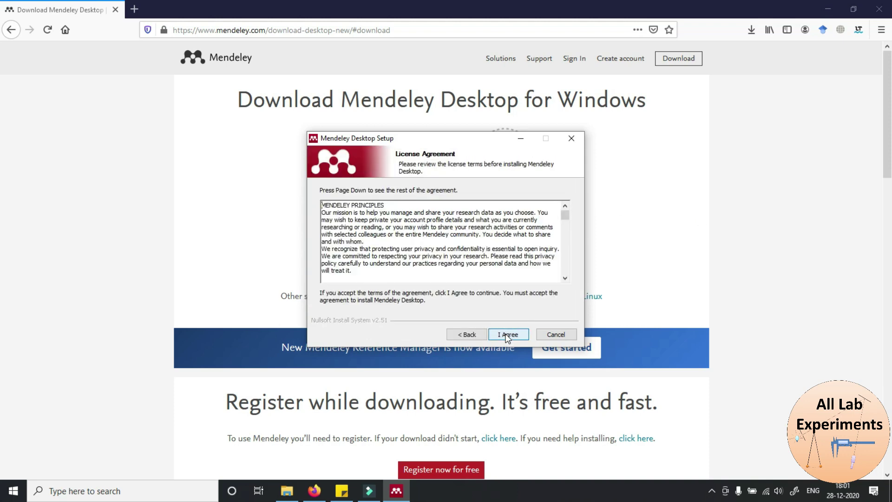
pyautogui.click(507, 334)
pyautogui.click(506, 334)
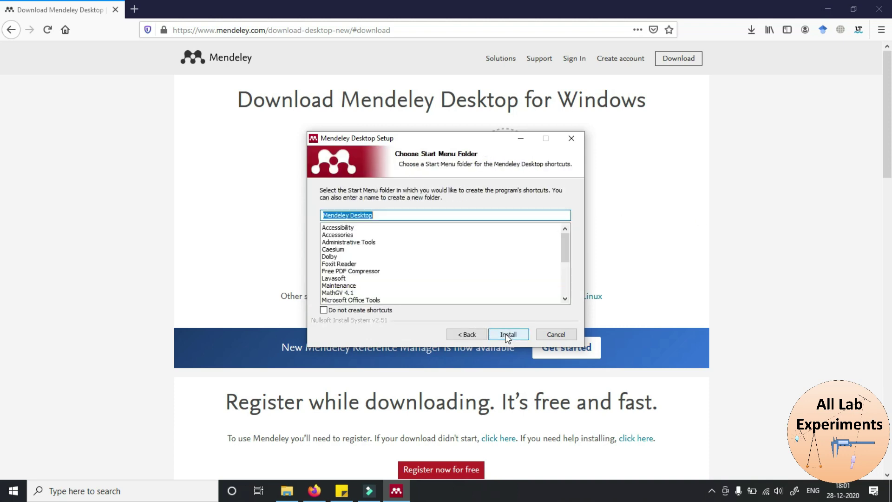
pyautogui.click(508, 334)
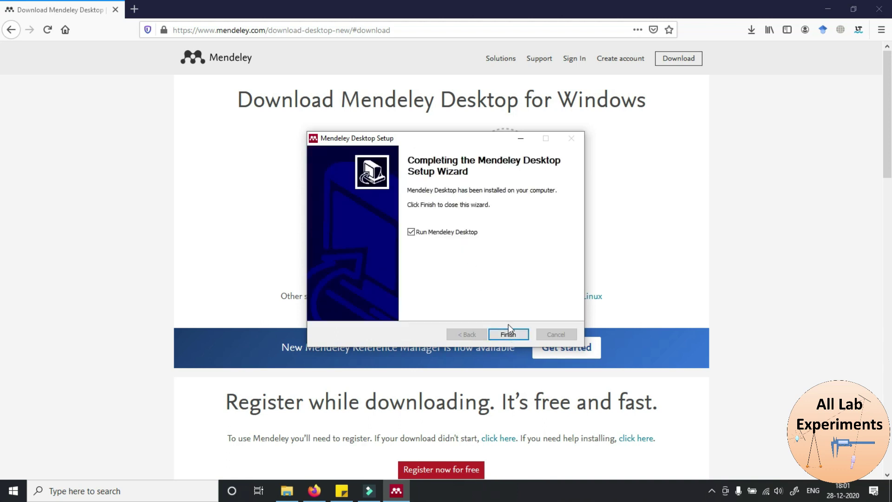
pyautogui.click(510, 334)
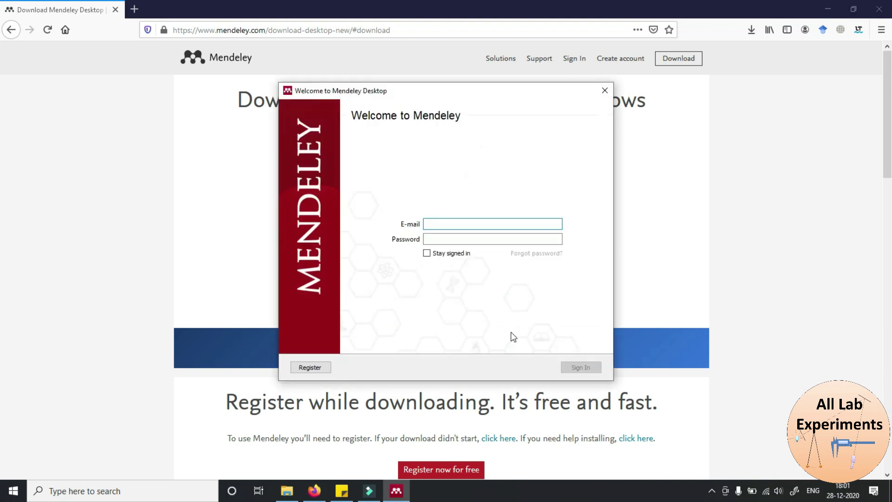
# Minimize Firefox to reveal the Welcome to Mendeley window and choose Register
pyautogui.click(827, 9)
pyautogui.click(827, 10)
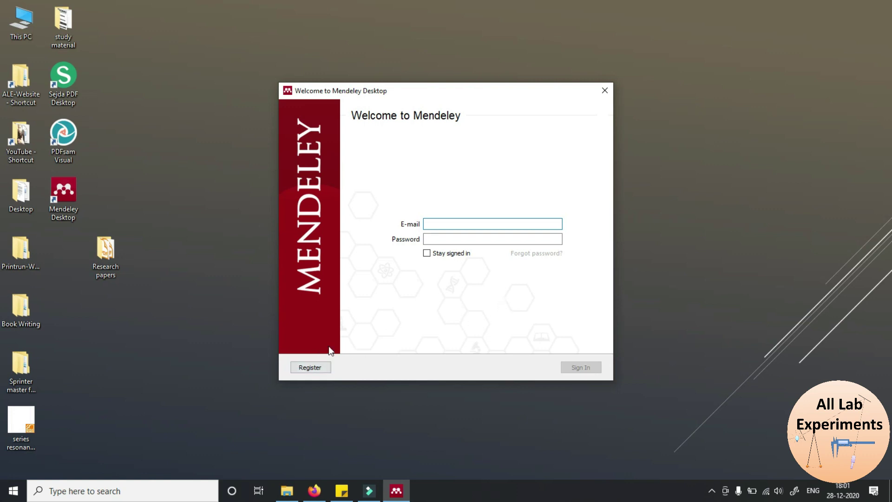
pyautogui.click(311, 367)
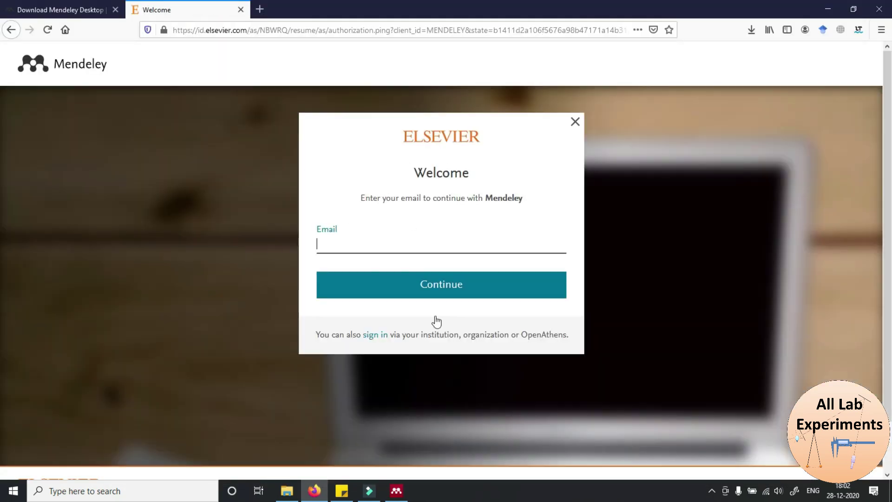
# Enter the account e-mail address on the Elsevier page and continue to the registration form
pyautogui.click(328, 246)
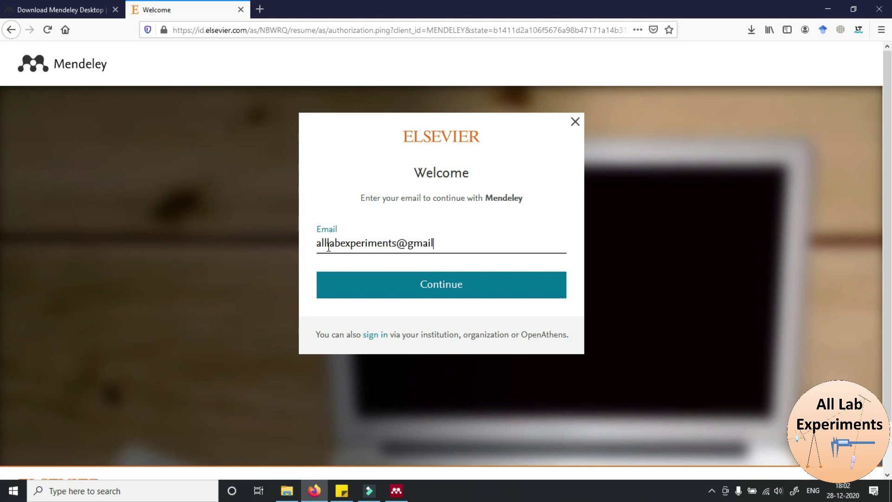
pyautogui.click(428, 289)
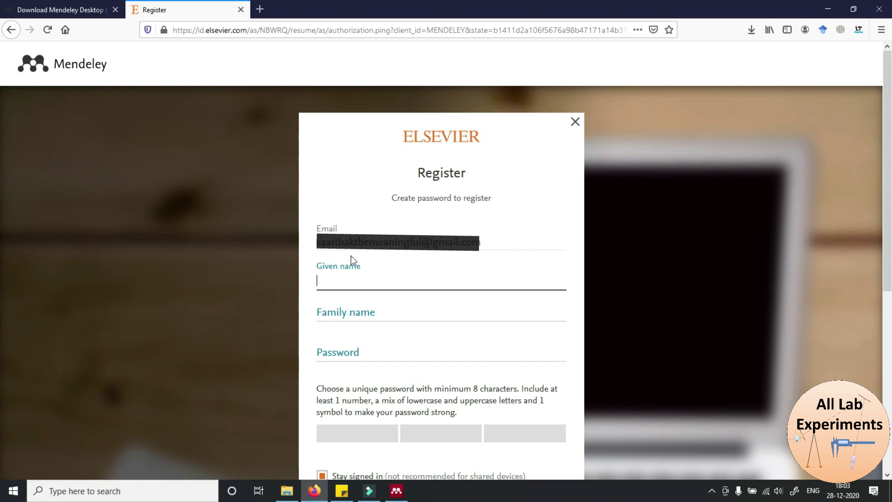
# Fill in the given name, family name and a strong password, then submit the registration
pyautogui.click(340, 276)
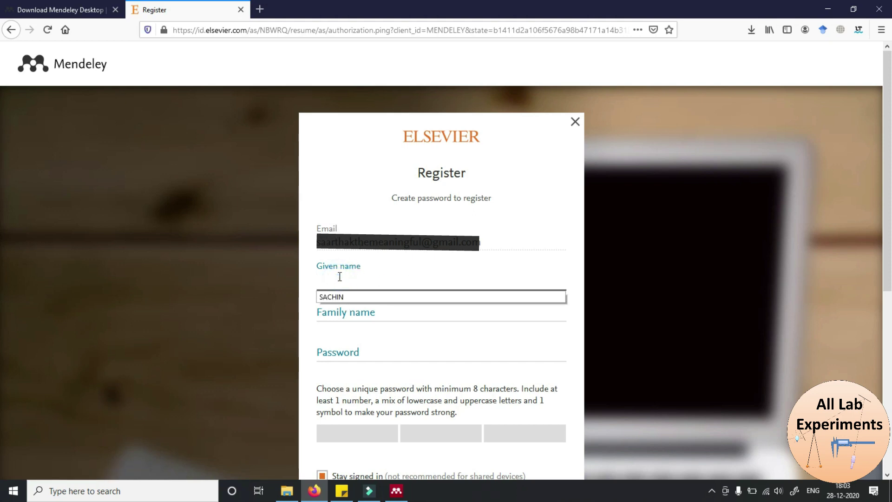
pyautogui.click(335, 300)
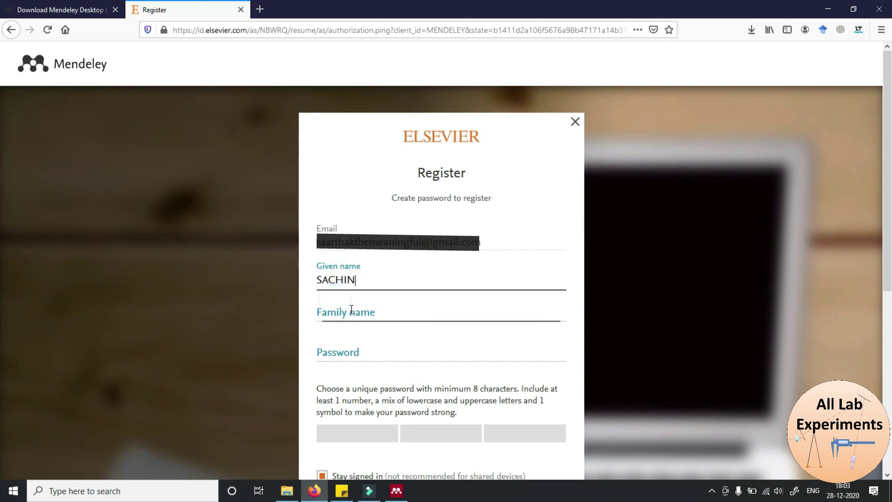
pyautogui.click(351, 313)
pyautogui.write('Kumar')
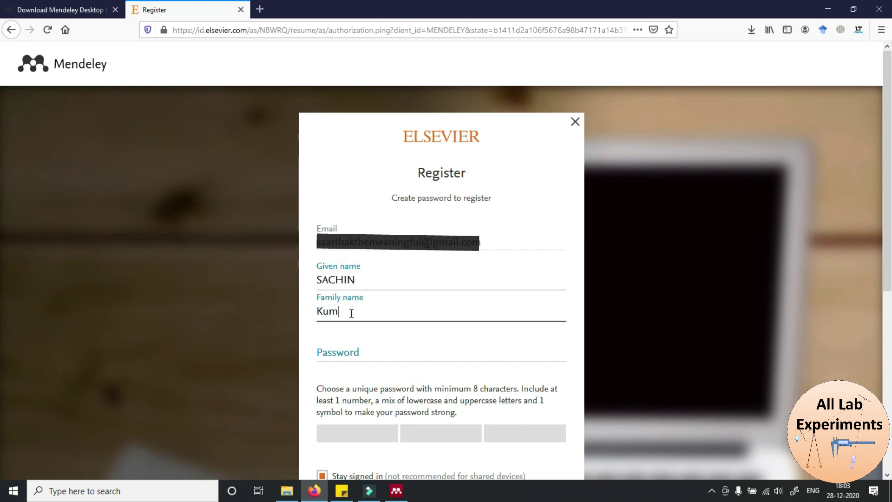
pyautogui.click(372, 354)
pyautogui.scroll(-3, 2, 225)
pyautogui.write('●●●●●●●●●●●●●●')
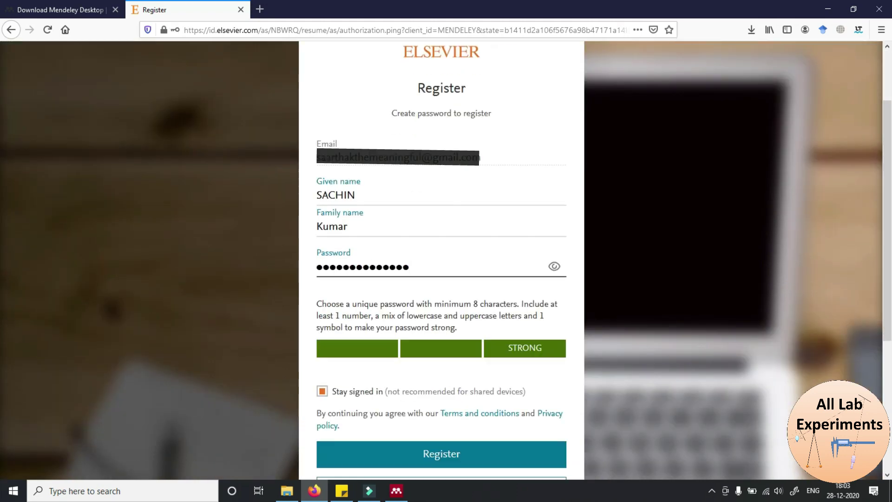
pyautogui.click(436, 455)
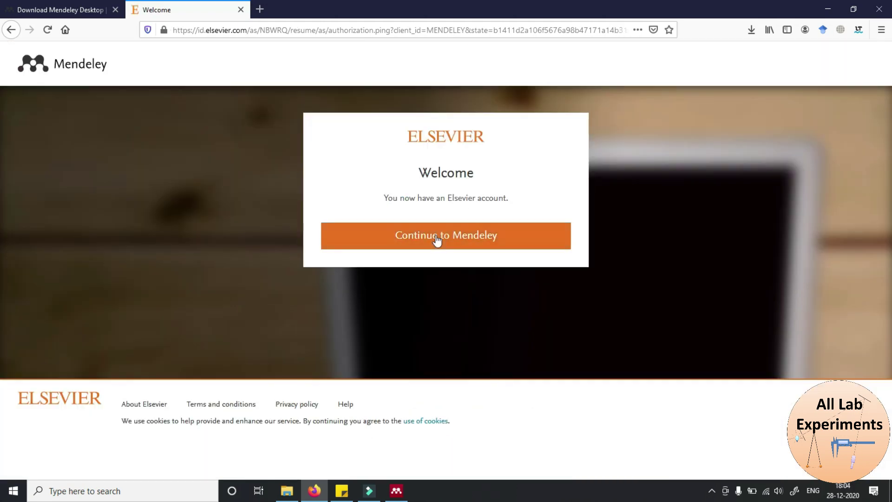
# Continue to Mendeley, skip the onboarding profile questions, and close the Firefox window
pyautogui.click(437, 237)
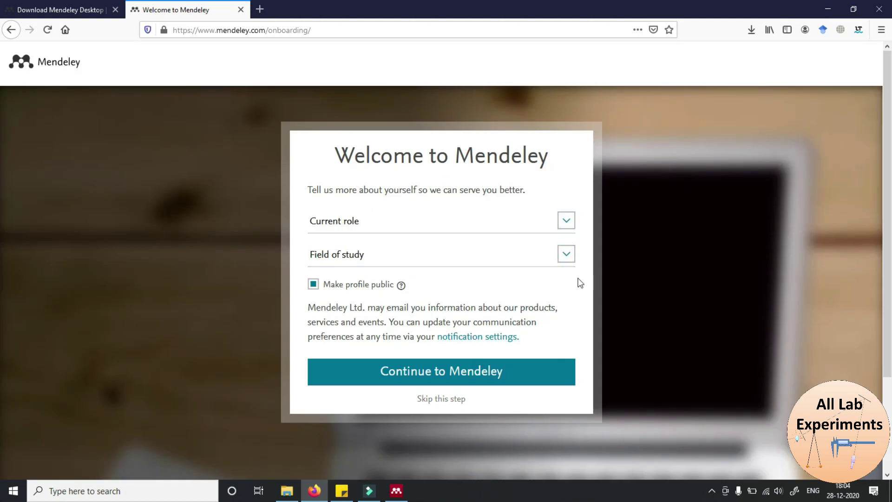
pyautogui.click(427, 401)
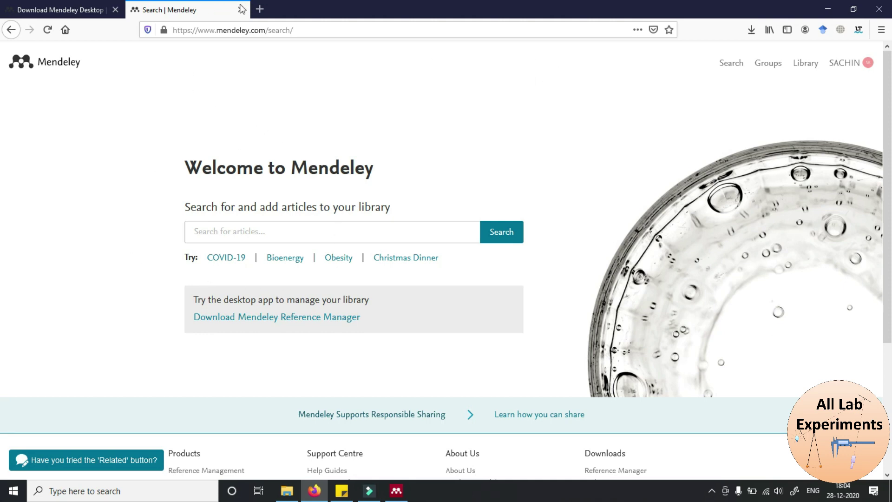
pyautogui.click(884, 14)
# Confirm closing Firefox's tabs, then sign in to Mendeley Desktop with the account e-mail and password
pyautogui.click(413, 263)
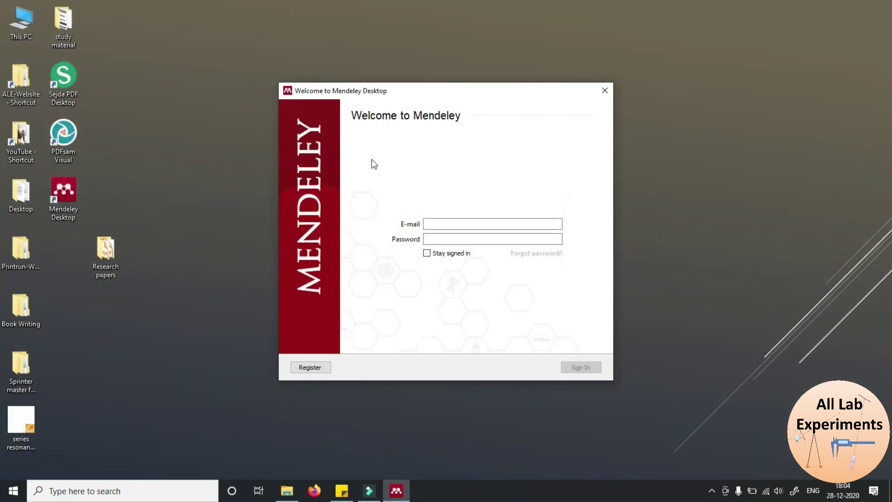
pyautogui.click(445, 223)
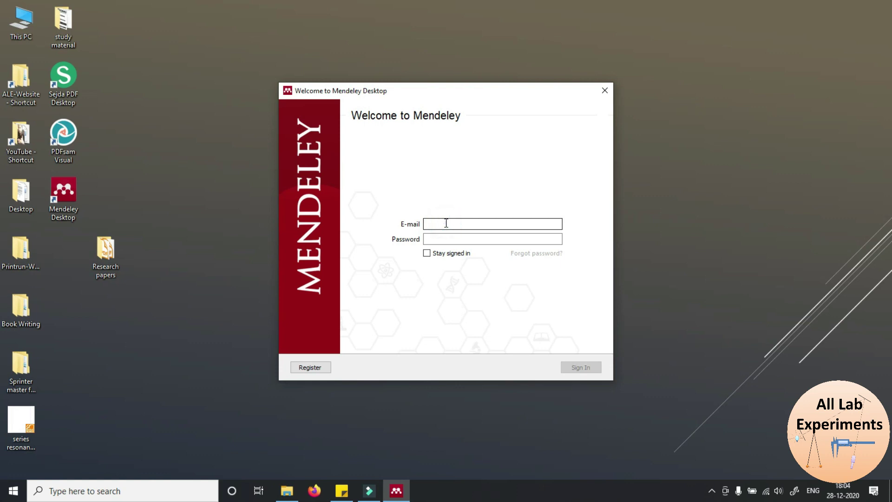
pyautogui.click(436, 239)
pyautogui.write('********')
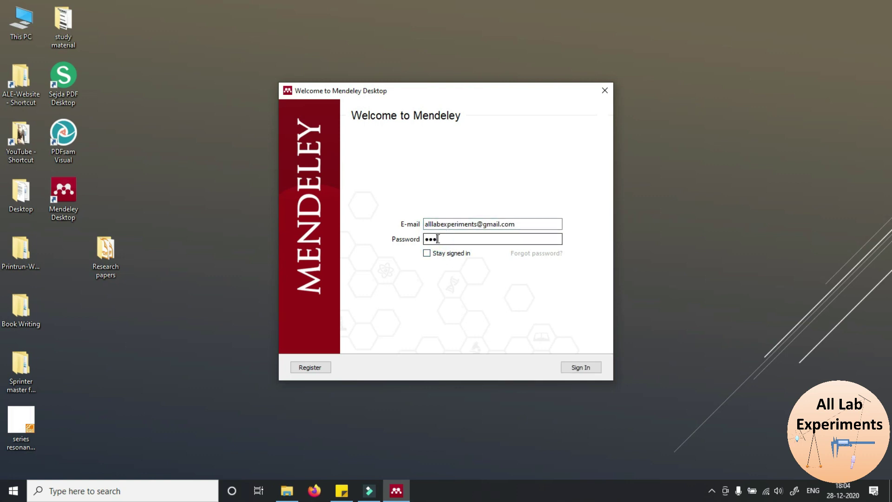
pyautogui.write('******')
pyautogui.click(573, 368)
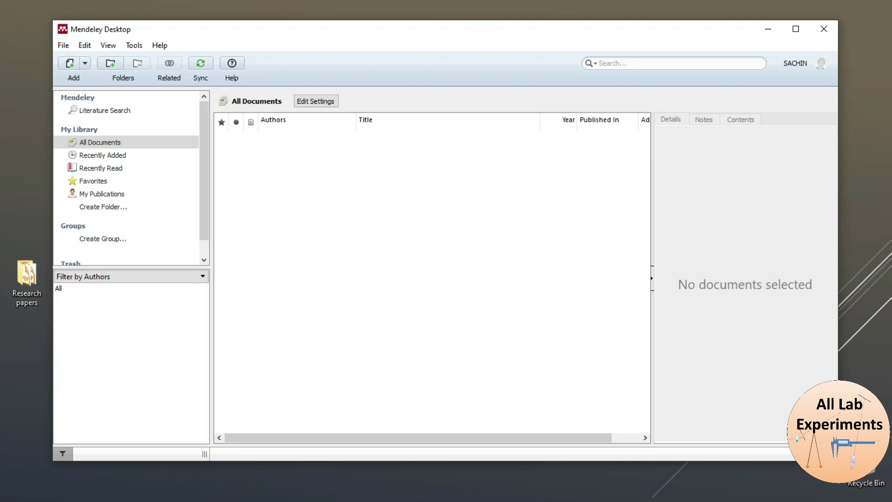
pyautogui.doubleClick(27, 279)
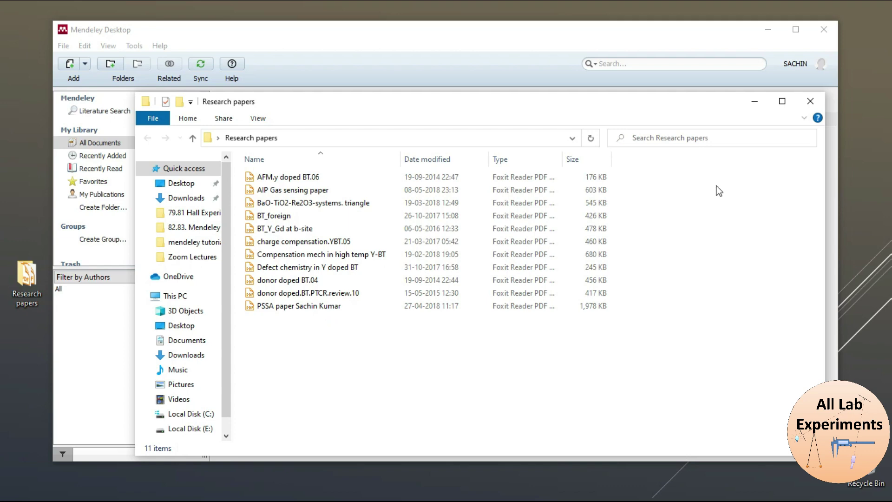
pyautogui.click(809, 101)
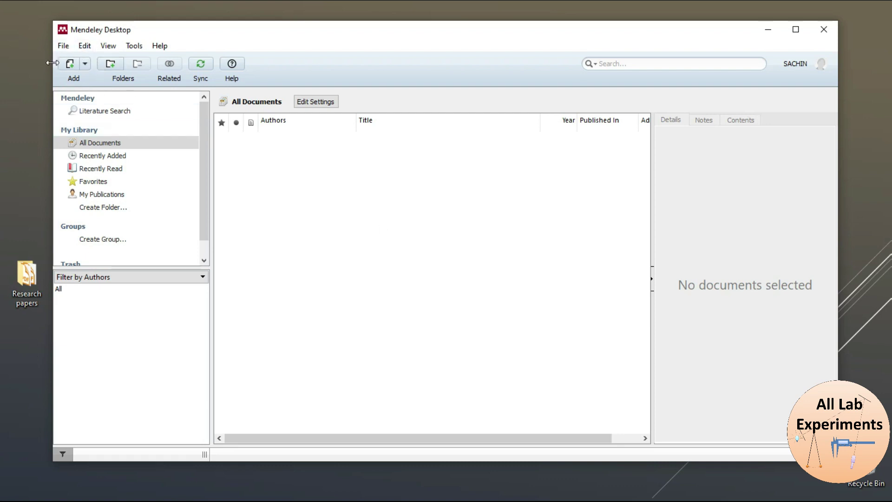
# Use Add Files to select all 11 PDFs in the Research papers folder
pyautogui.click(85, 63)
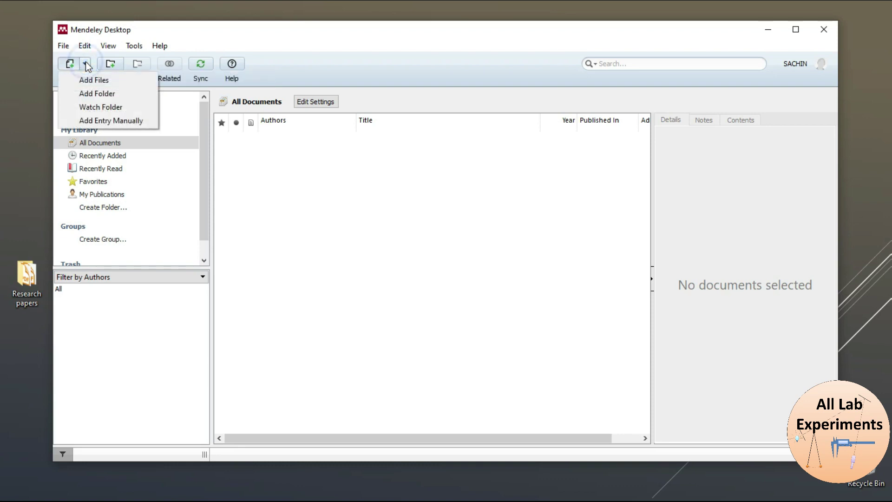
pyautogui.click(118, 82)
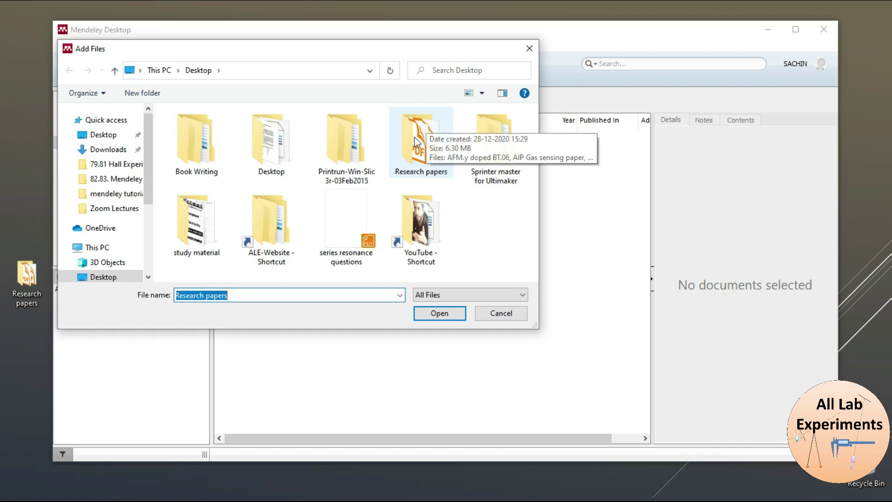
pyautogui.doubleClick(414, 138)
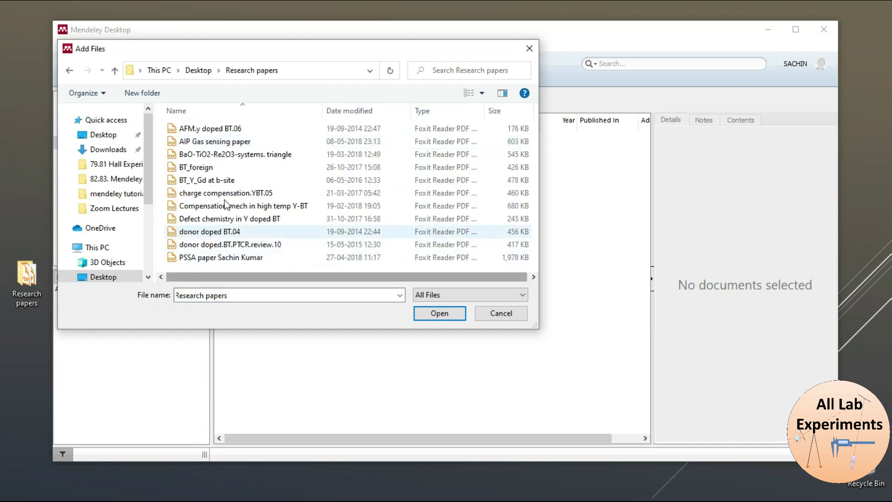
pyautogui.moveTo(207, 267); pyautogui.dragTo(221, 130)
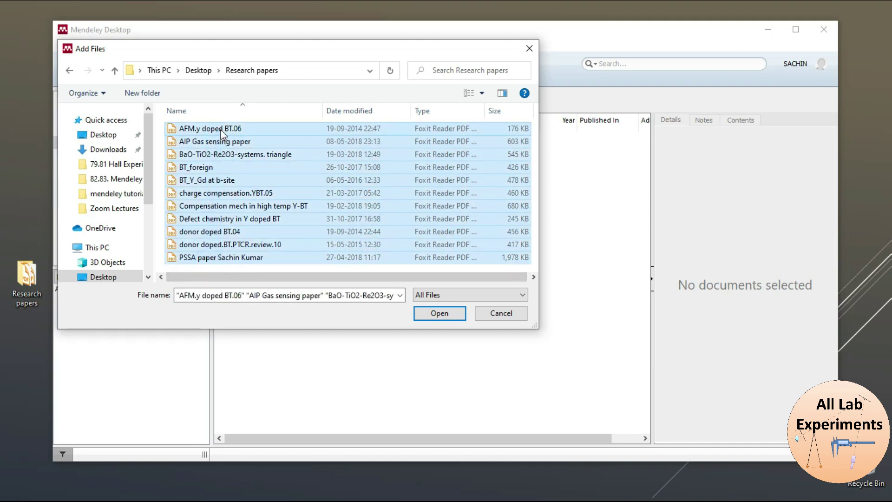
pyautogui.click(432, 312)
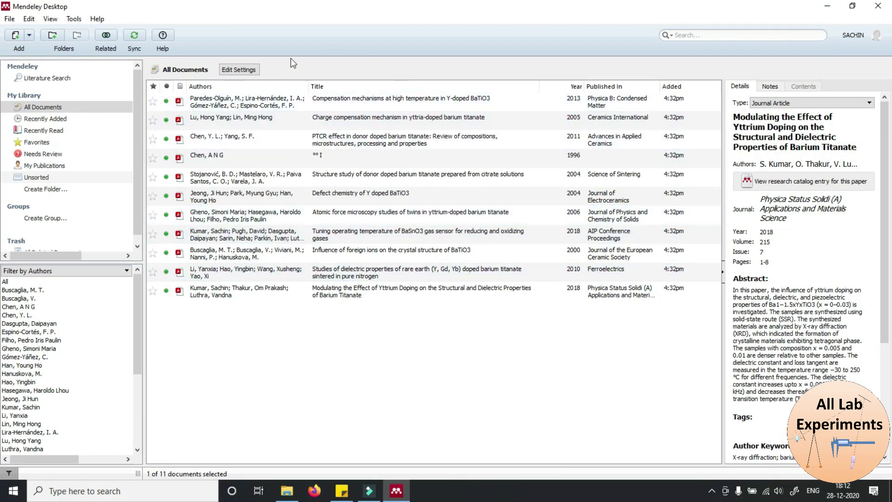
# Sync the library with the online account and place the cursor in the search box
pyautogui.click(135, 34)
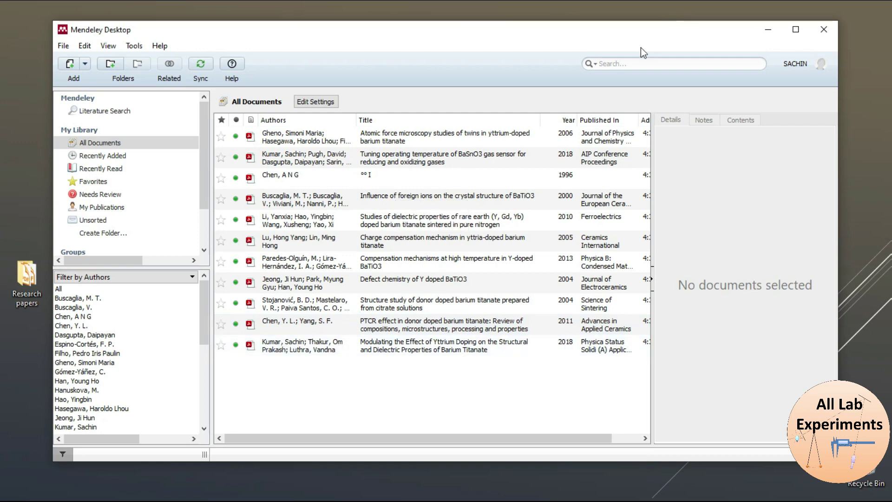
pyautogui.click(615, 63)
# Search the library for the author's first name and open the 'Modulating the Effect of Yttrium Doping…' PDF
pyautogui.write('sachin')
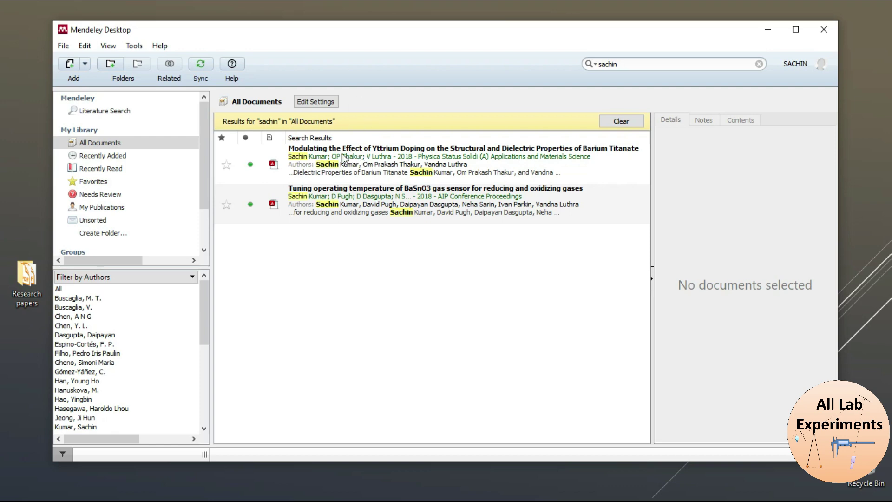
pyautogui.doubleClick(368, 159)
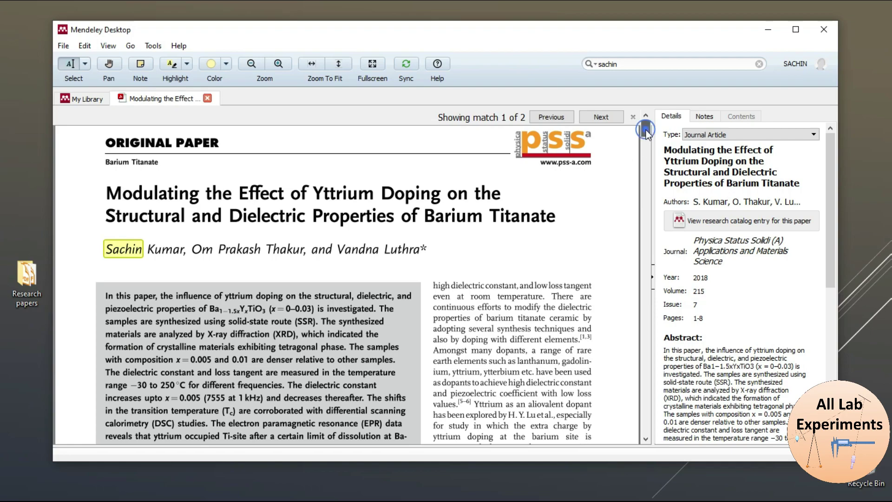
# Highlight the 2.1 Preparation paragraph's opening four lines, through "prepared by mixing", in yellow
pyautogui.moveTo(646, 130); pyautogui.dragTo(646, 144)
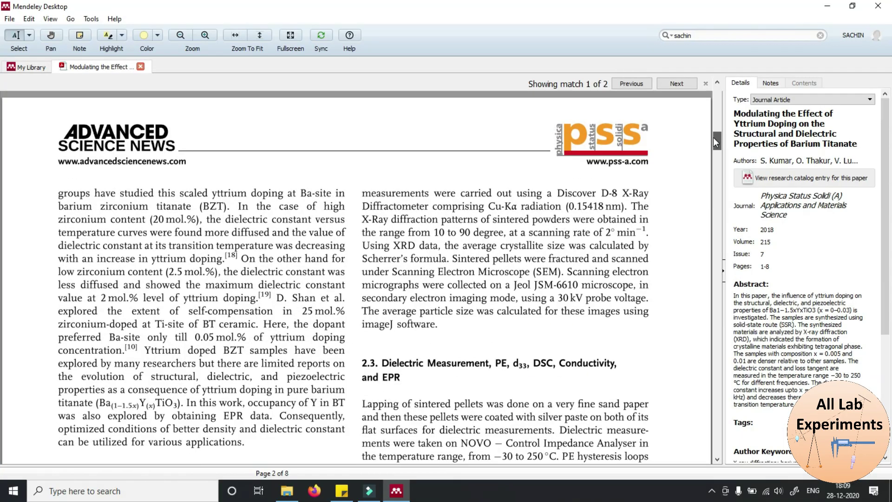
pyautogui.moveTo(713, 137); pyautogui.dragTo(711, 154)
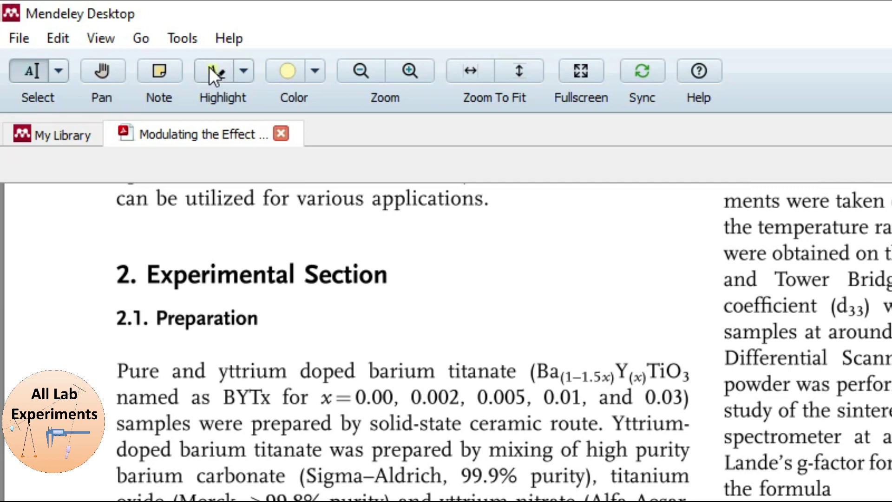
pyautogui.click(209, 67)
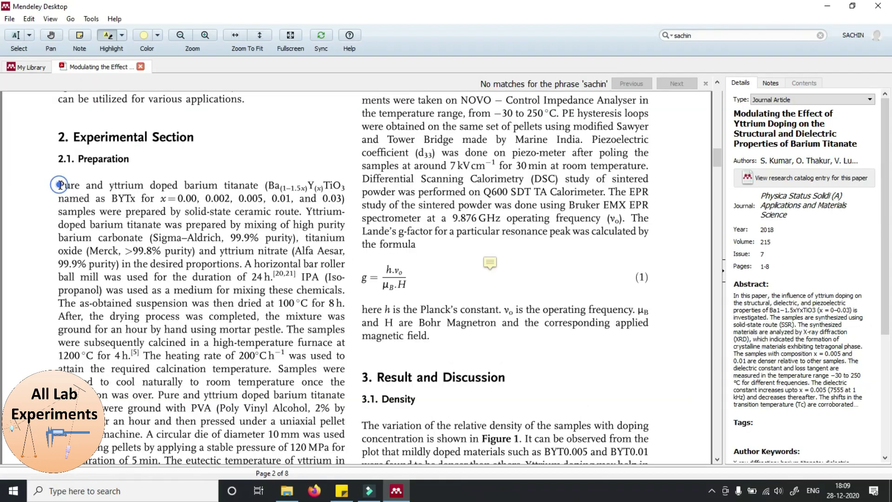
pyautogui.moveTo(112, 371); pyautogui.dragTo(203, 371)
pyautogui.moveTo(114, 195); pyautogui.dragTo(278, 225)
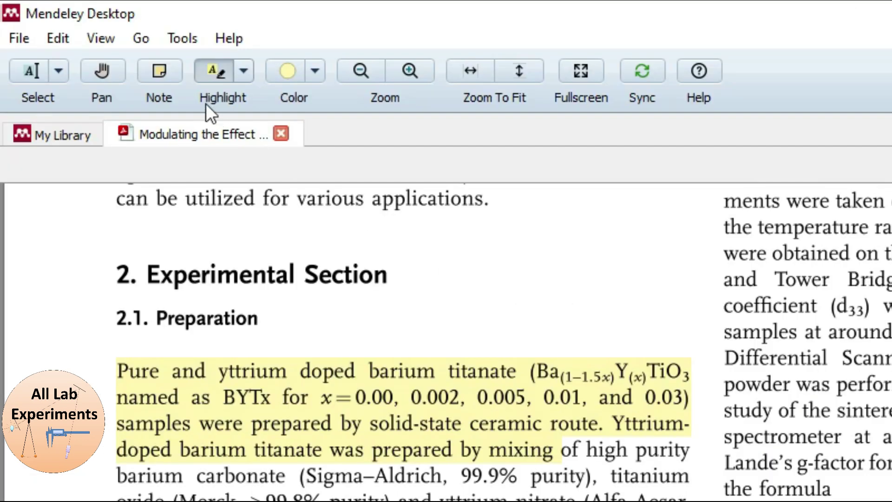
# Add a sticky note reading 'important_note' beside the Preparation heading, then select the old search term
pyautogui.click(79, 35)
pyautogui.click(455, 297)
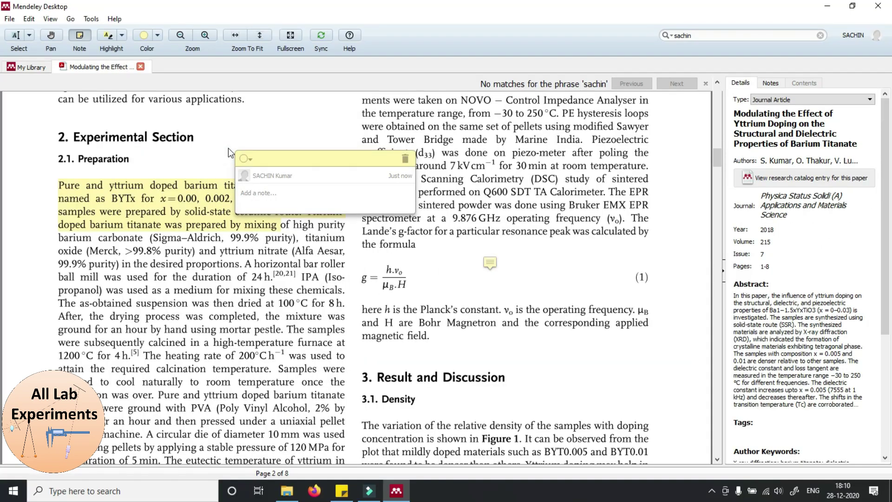
pyautogui.write('important_note')
pyautogui.click(319, 129)
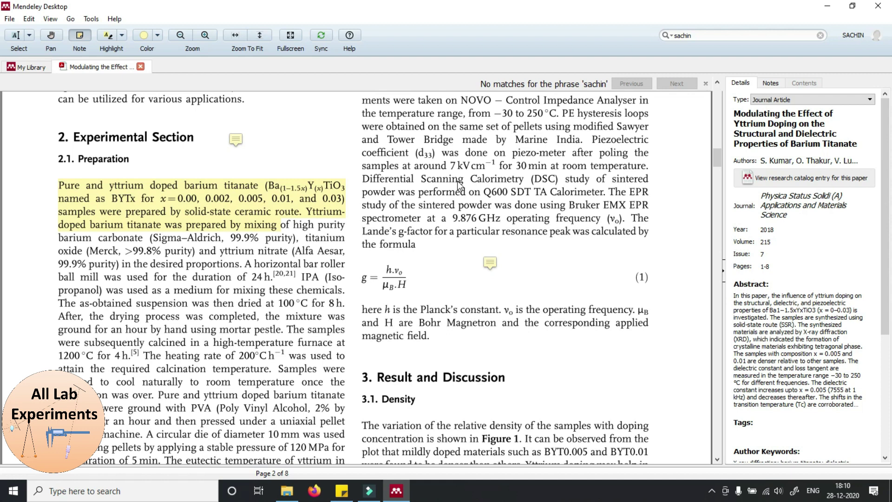
pyautogui.doubleClick(698, 37)
# Search the paper for 'barium' and step forward from match 12 to match 15 of 43
pyautogui.write('barium')
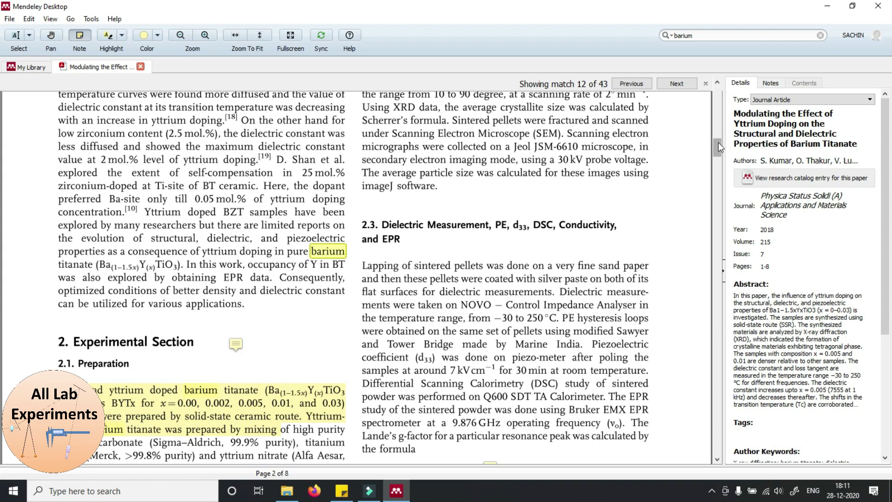
pyautogui.moveTo(718, 144); pyautogui.dragTo(721, 85)
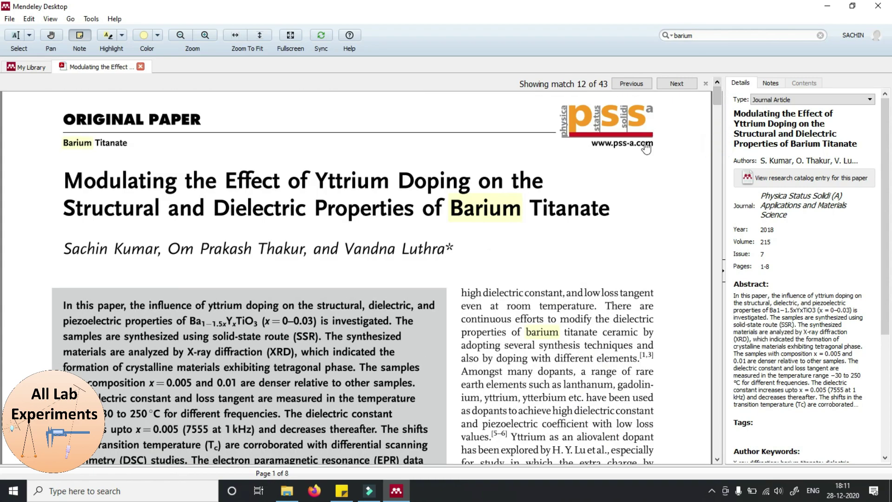
pyautogui.click(678, 84)
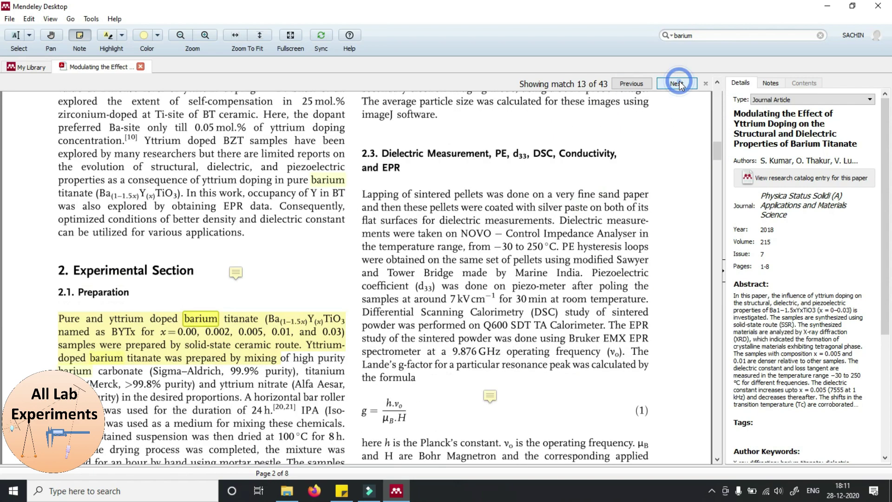
pyautogui.click(678, 83)
pyautogui.click(678, 84)
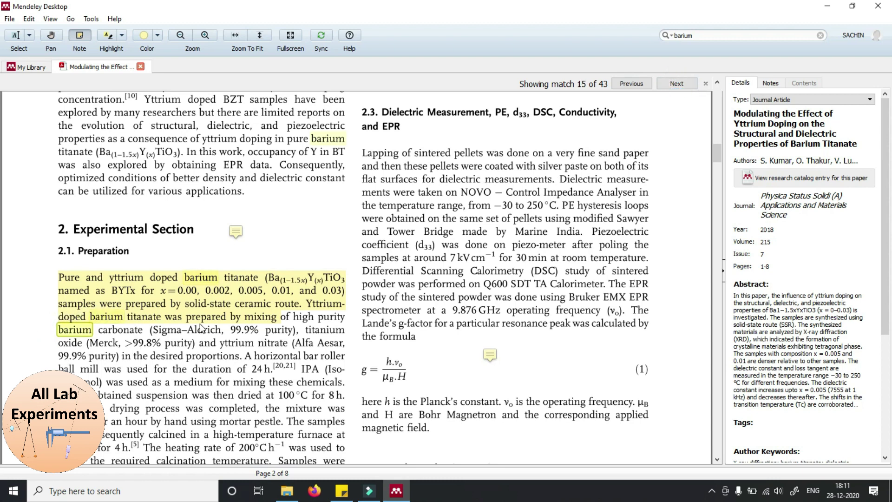
# Clear the 'barium' search in My Library so all 11 documents are listed
pyautogui.click(31, 67)
pyautogui.click(715, 36)
pyautogui.press('BackSpace')
pyautogui.press('BackSpace')
pyautogui.press('BackSpace')
pyautogui.press('BackSpace')
pyautogui.press('BackSpace')
pyautogui.press('BackSpace')
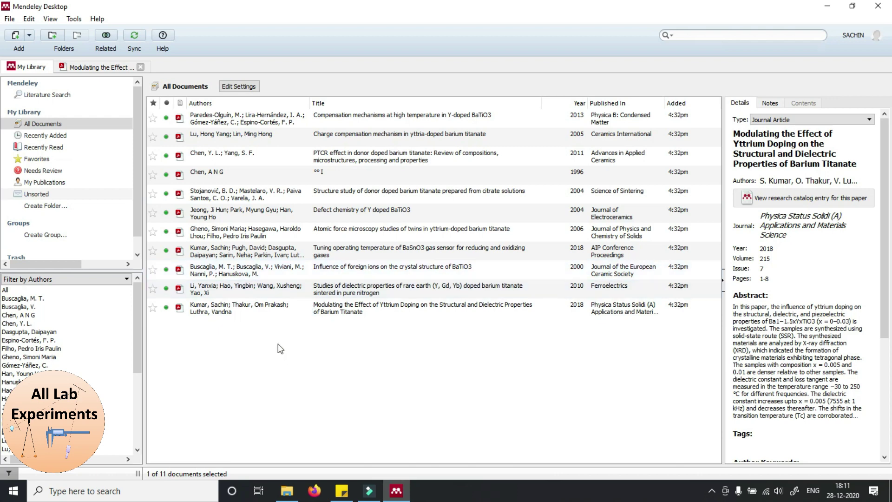
# Return to the open paper and bring it back to page 1 of 8
pyautogui.click(102, 67)
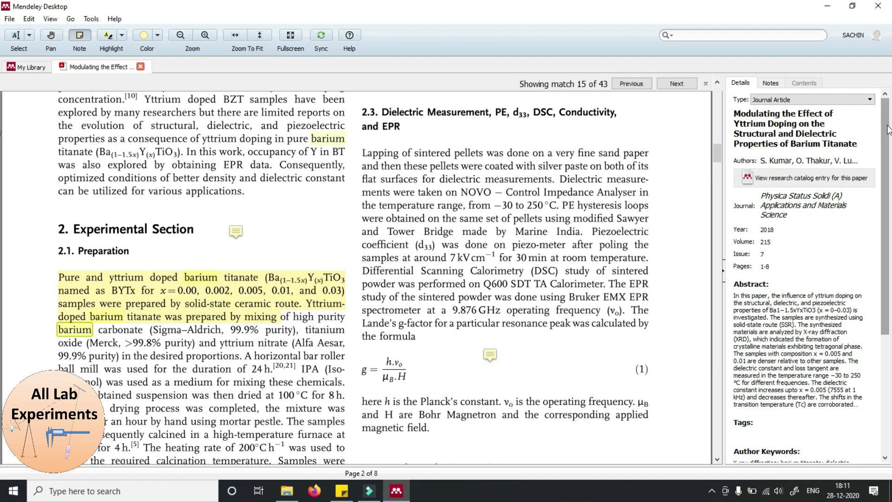
pyautogui.scroll(-5, 883, 223)
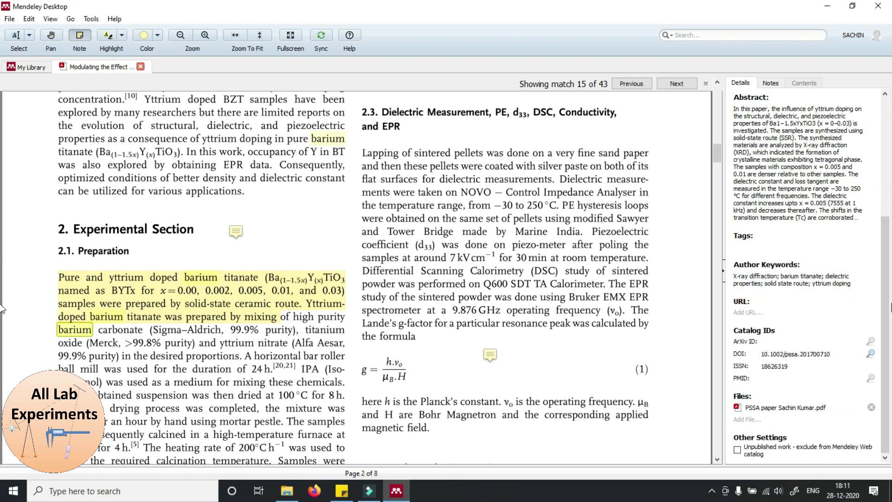
pyautogui.scroll(3, 888, 232)
pyautogui.scroll(2, 889, 233)
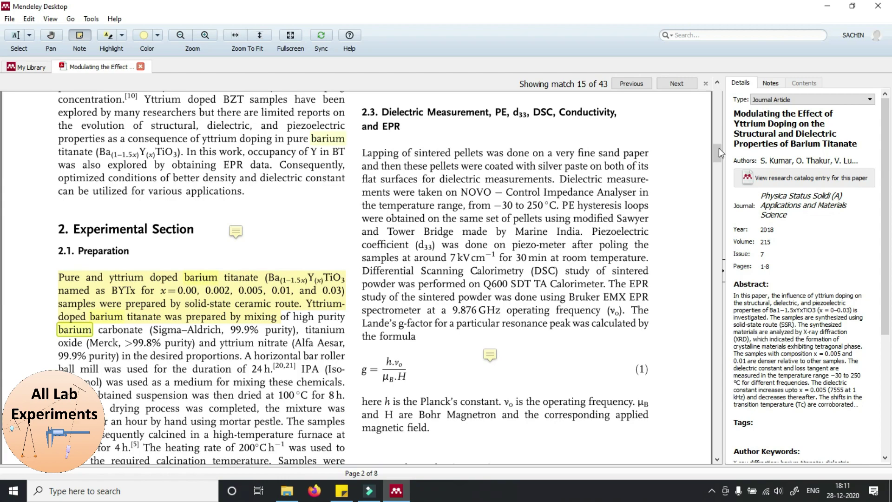
pyautogui.moveTo(715, 147); pyautogui.dragTo(717, 89)
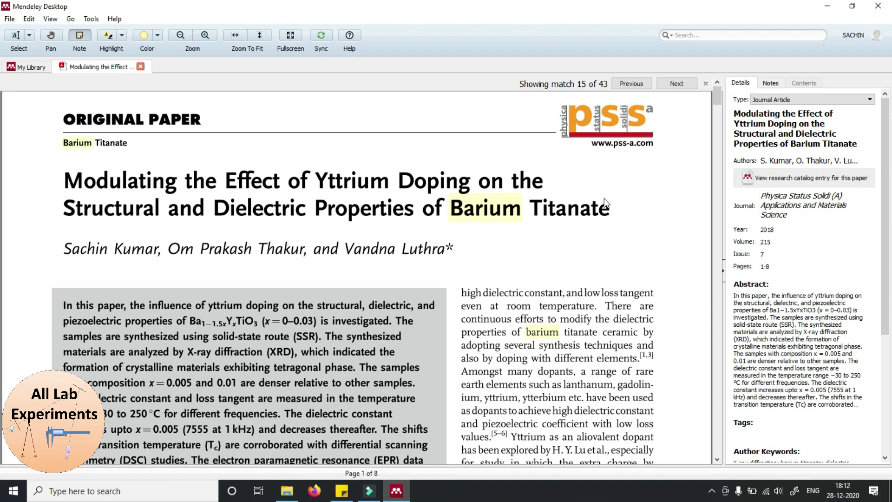
# Leave the paper and show My Library's All Documents list of 11 papers
pyautogui.click(718, 98)
pyautogui.moveTo(718, 99)
pyautogui.mouseDown()
pyautogui.moveTo(722, 132)
pyautogui.moveTo(718, 97)
pyautogui.mouseUp()
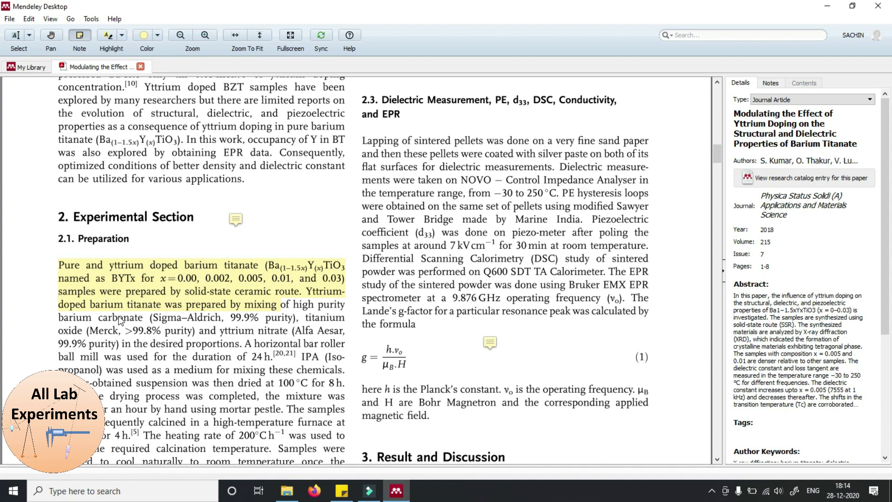
pyautogui.click(27, 69)
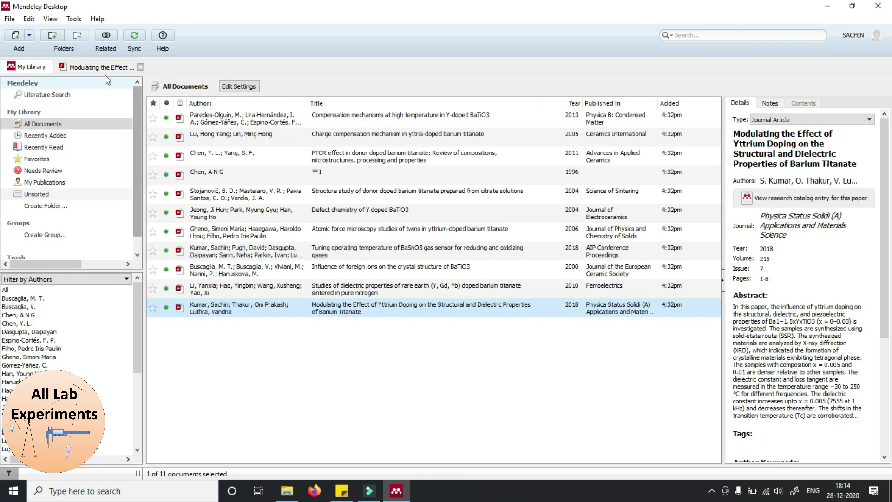
pyautogui.click(95, 68)
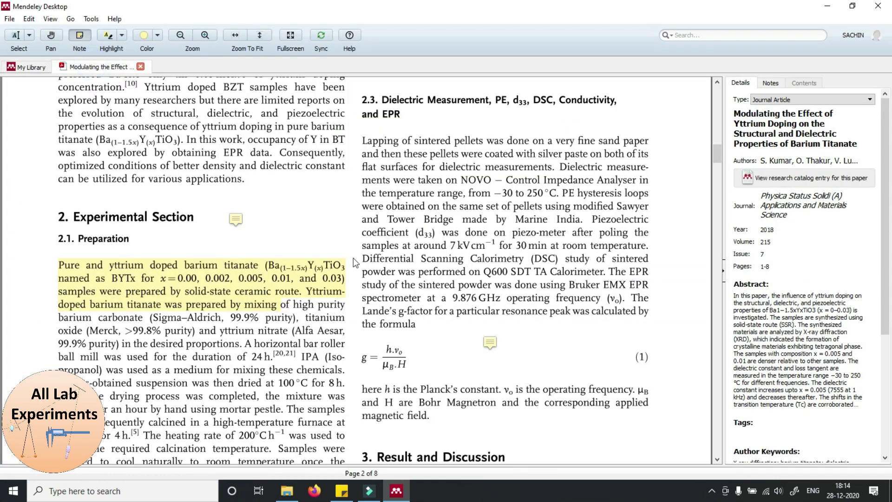
pyautogui.click(33, 67)
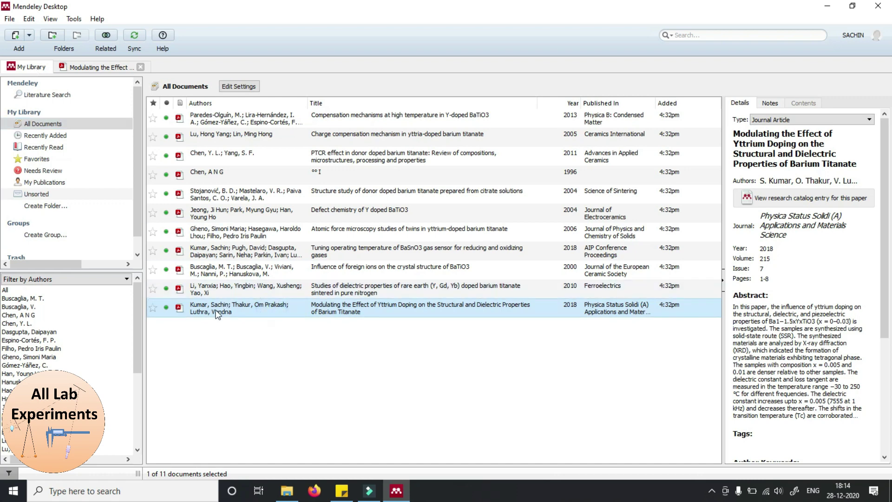
# Export the paper's PDF with its 5 annotations to the Desktop folder and dismiss the summary
pyautogui.click(10, 20)
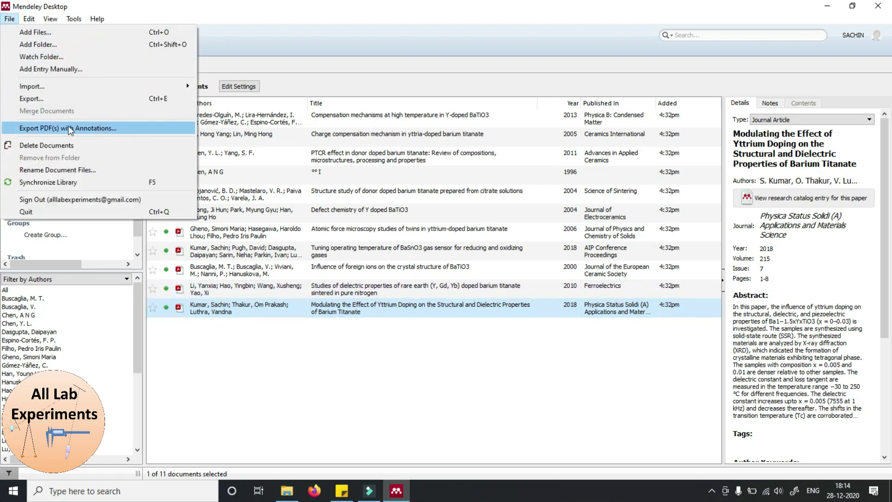
pyautogui.click(111, 128)
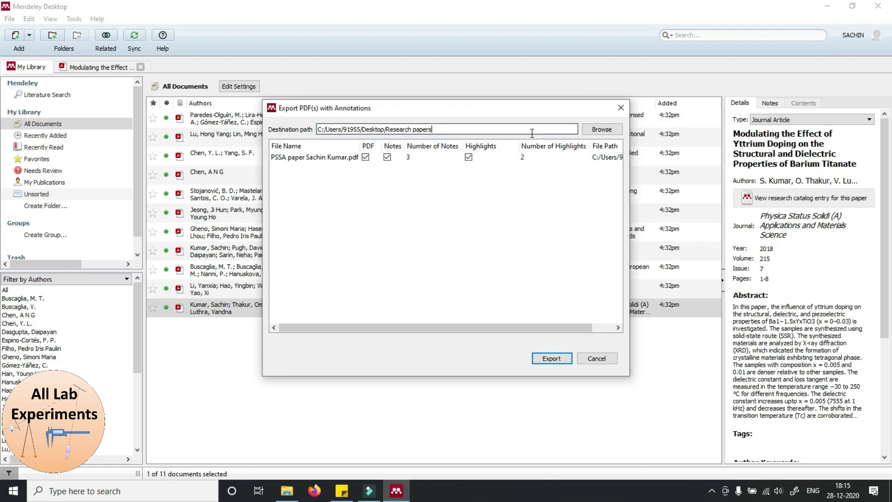
pyautogui.click(449, 129)
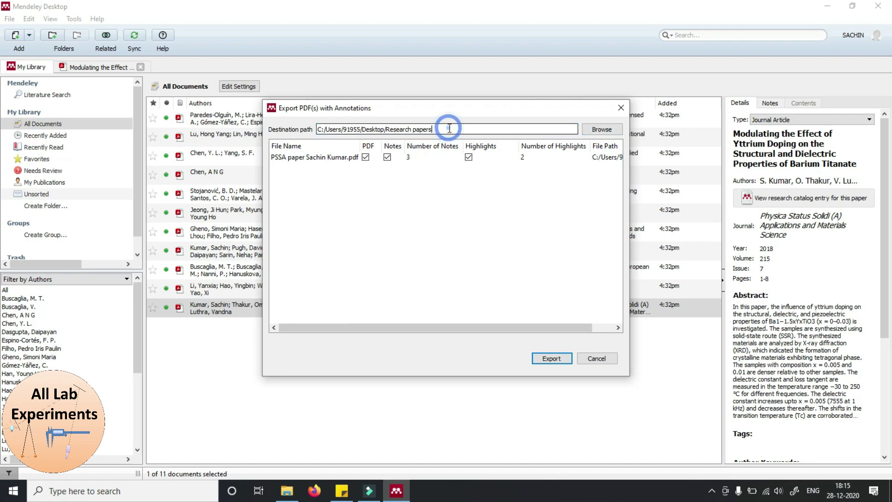
pyautogui.press('BackSpace')
pyautogui.press('BackSpace')
pyautogui.press('BackSpace')
pyautogui.press('BackSpace')
pyautogui.press('BackSpace')
pyautogui.press('BackSpace')
pyautogui.press('BackSpace')
pyautogui.press('BackSpace')
pyautogui.press('BackSpace')
pyautogui.press('BackSpace')
pyautogui.press('BackSpace')
pyautogui.press('BackSpace')
pyautogui.press('BackSpace')
pyautogui.press('BackSpace')
pyautogui.press('BackSpace')
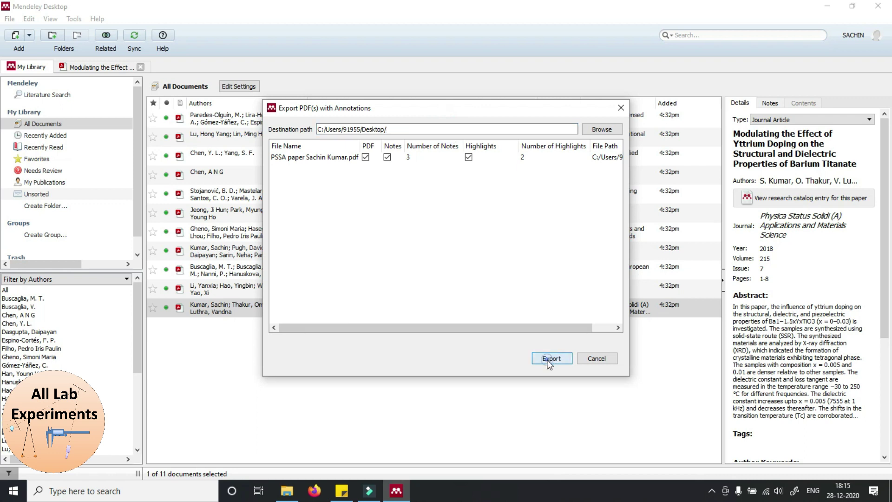
pyautogui.click(550, 360)
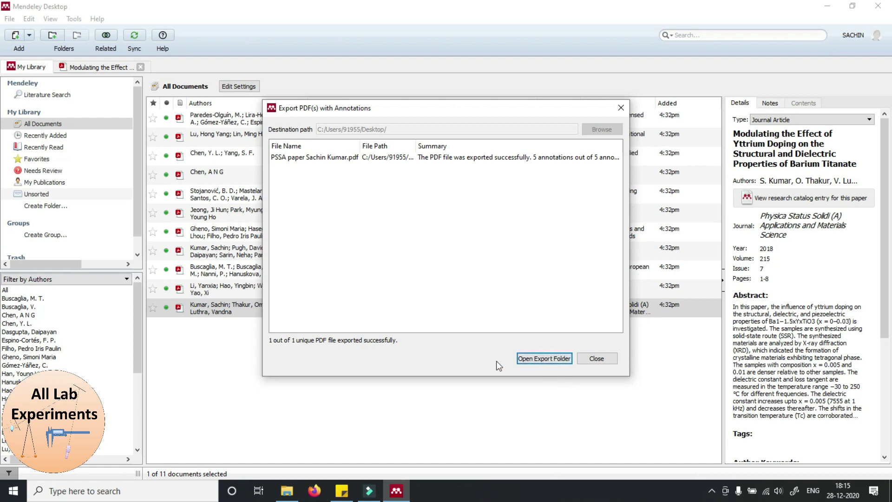
pyautogui.click(597, 359)
# Check the exported annotated PDF in Foxit Reader, then close it and return to Mendeley
pyautogui.click(828, 5)
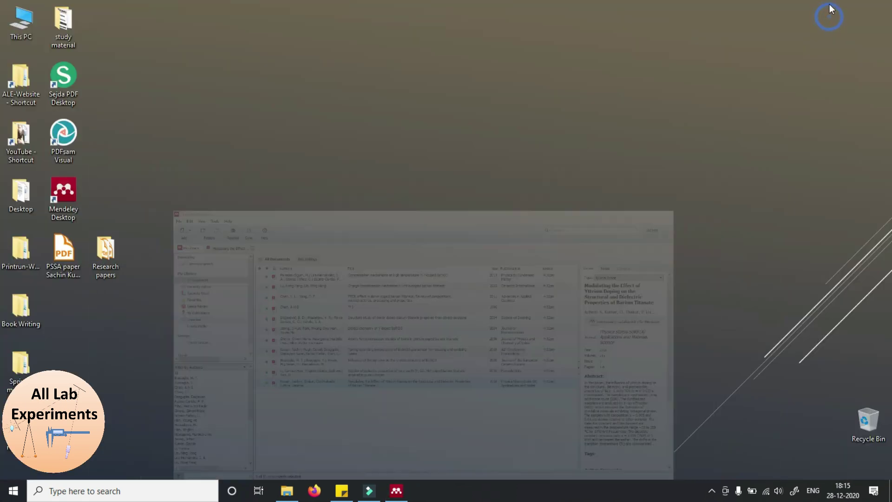
pyautogui.doubleClick(63, 256)
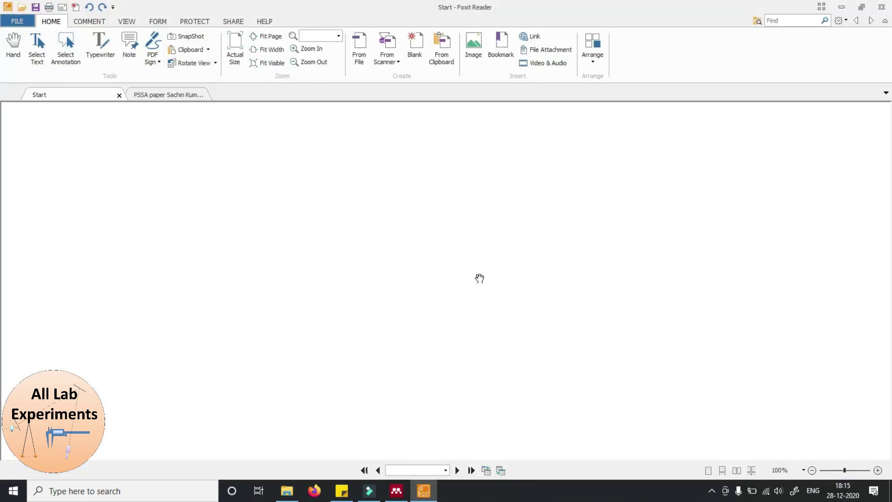
pyautogui.moveTo(887, 120); pyautogui.dragTo(890, 302)
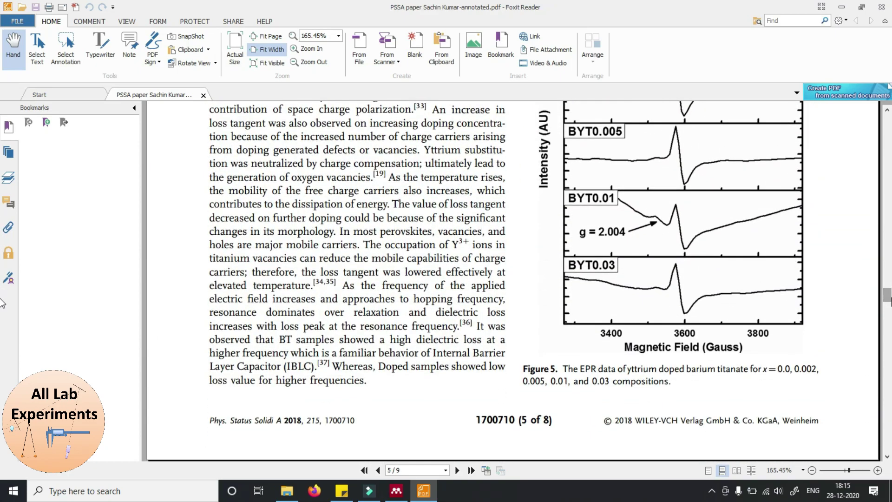
pyautogui.click(882, 6)
pyautogui.hotkey('alt', 'Tab')
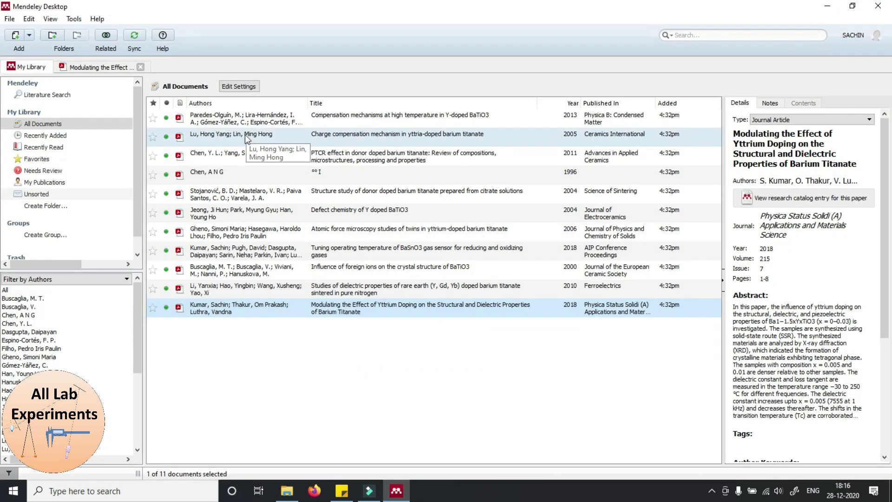